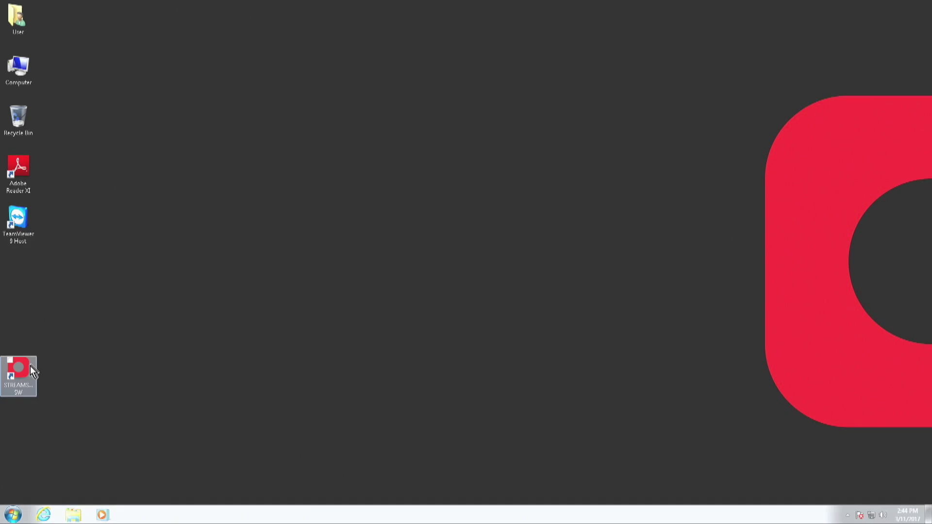
- Launch Streamstar SW from its desktop shortcut to bring up the six live camera feeds
double_click(18, 370)
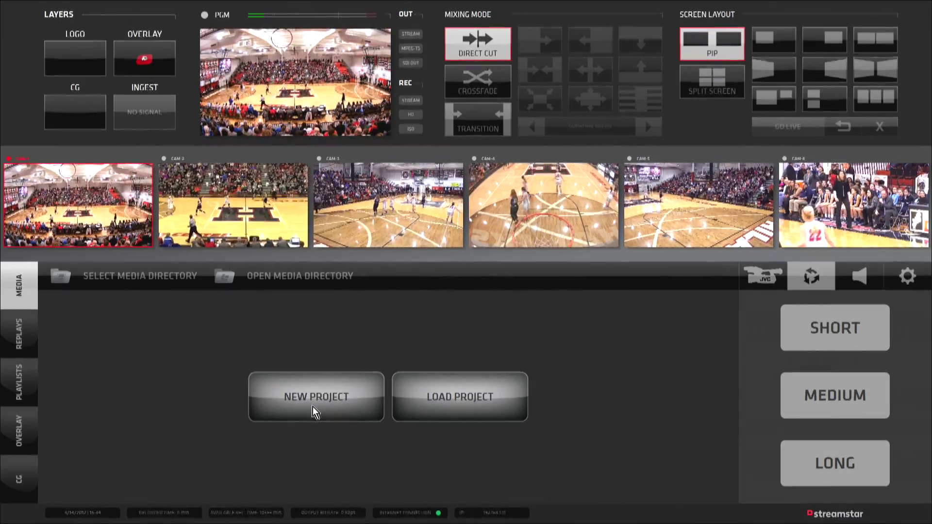
- Delete the old GUI video project from the project list
click(453, 406)
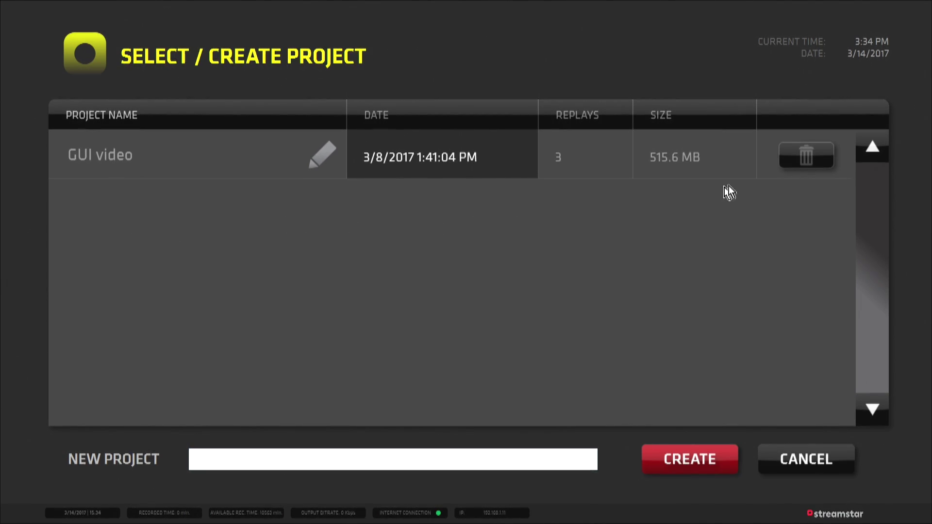
click(805, 158)
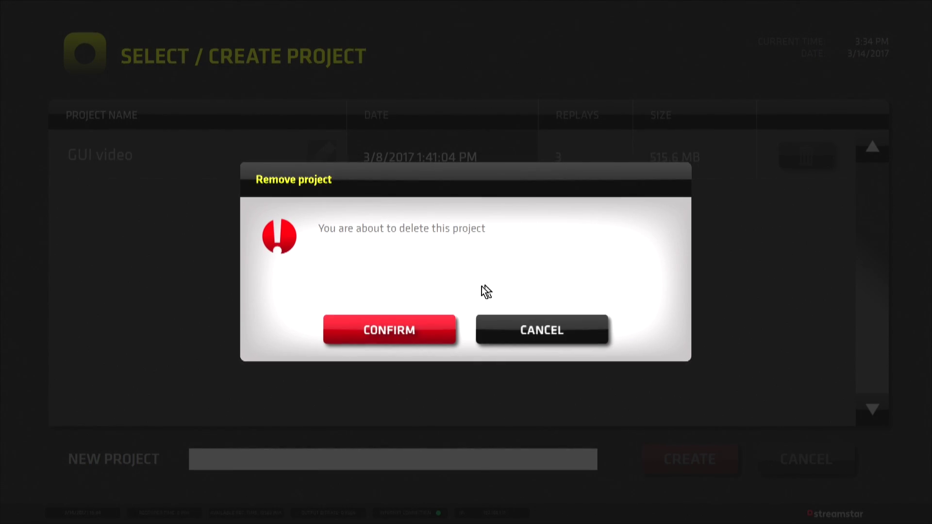
click(387, 332)
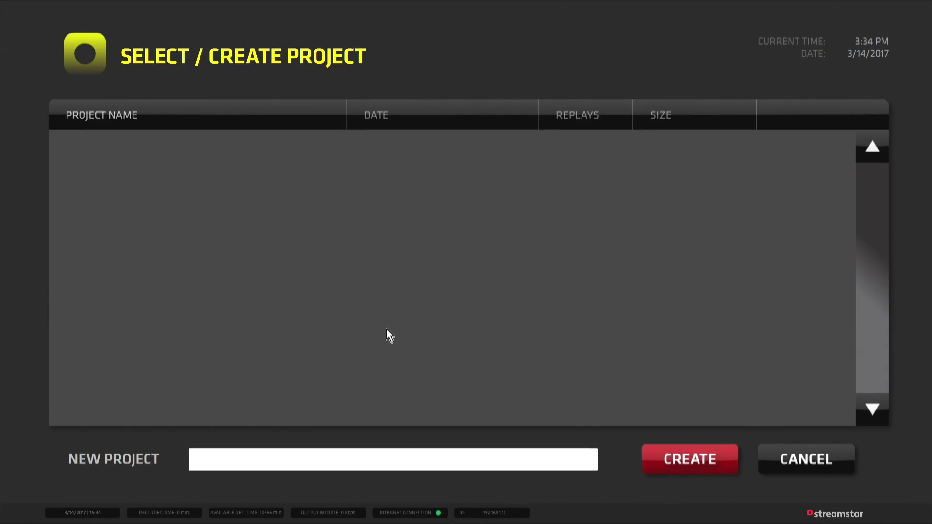
- Create a new project, rename it to 'game', and open it
click(670, 458)
click(322, 156)
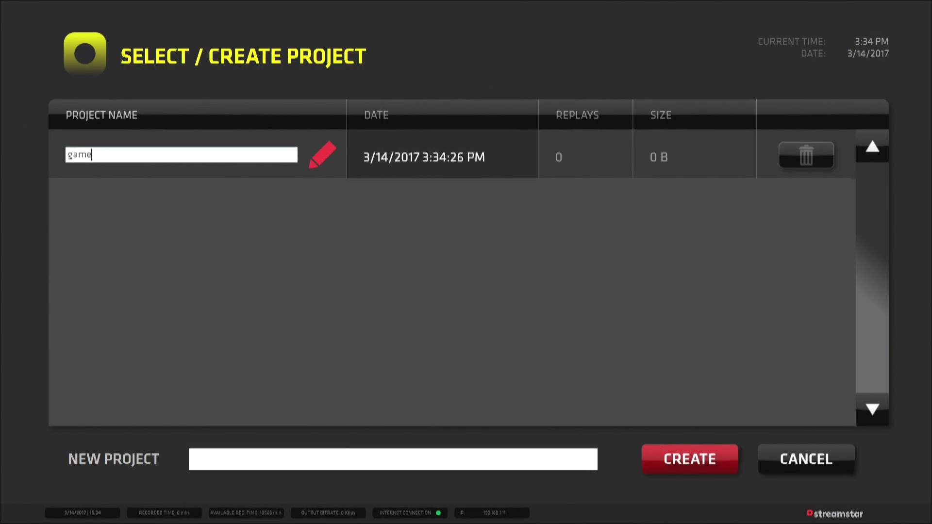
text(game)
click(320, 158)
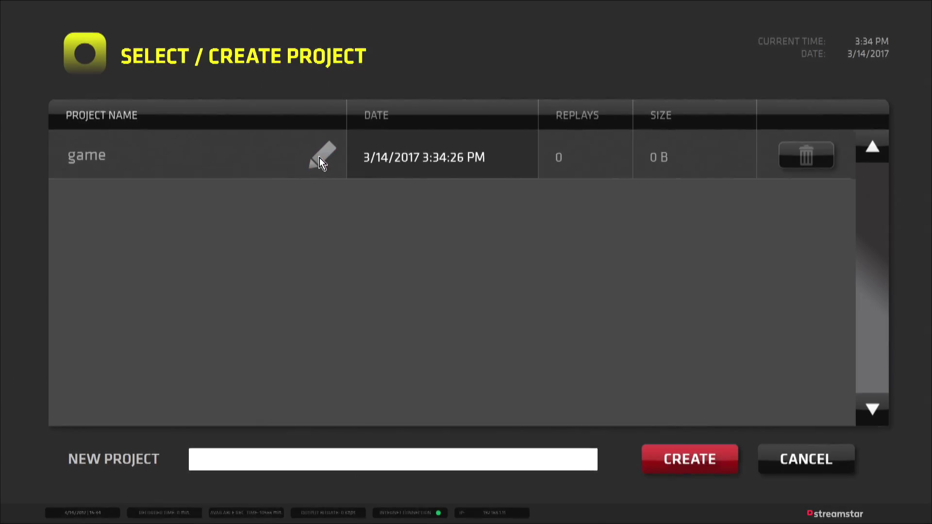
click(100, 158)
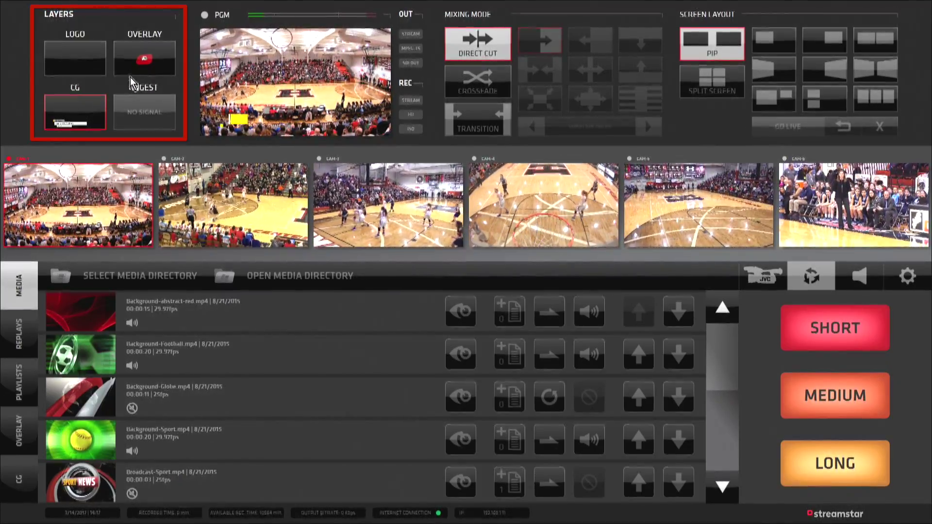
- Activate the title layer in the LAYERS panel to air the lower-third name title
click(134, 55)
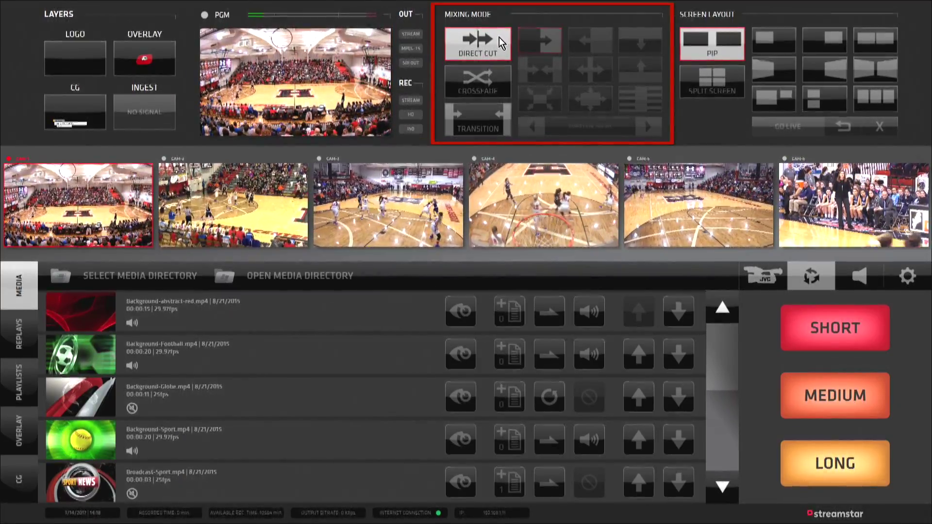
- Set the mixing mode to Transition with a 500 ms duration
click(495, 73)
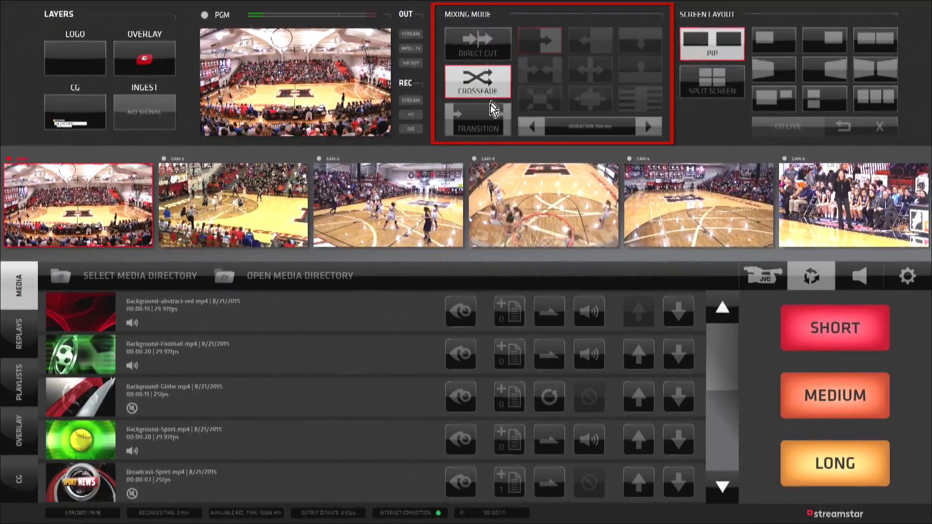
click(490, 112)
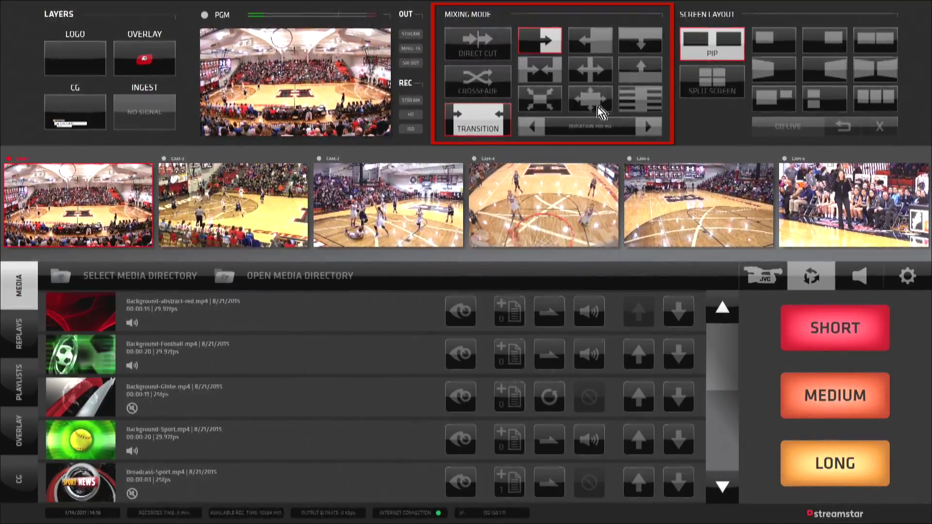
click(651, 126)
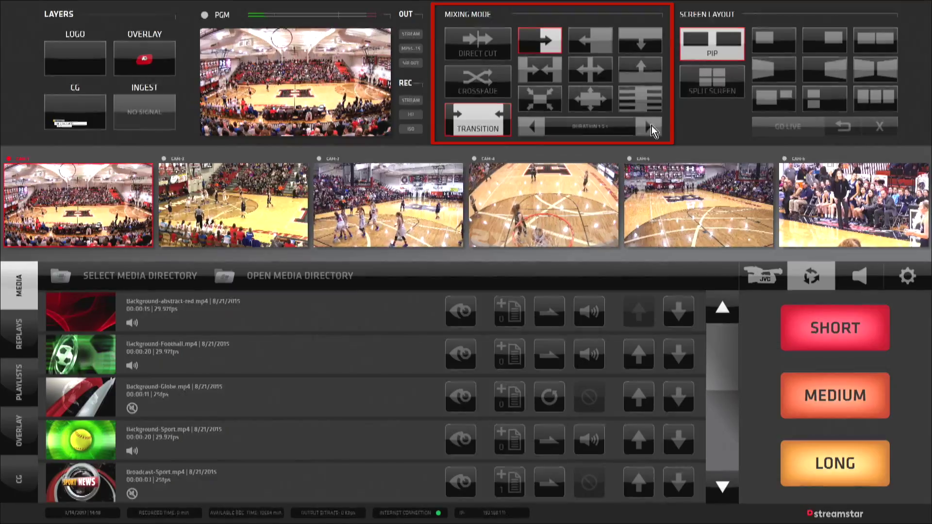
click(534, 126)
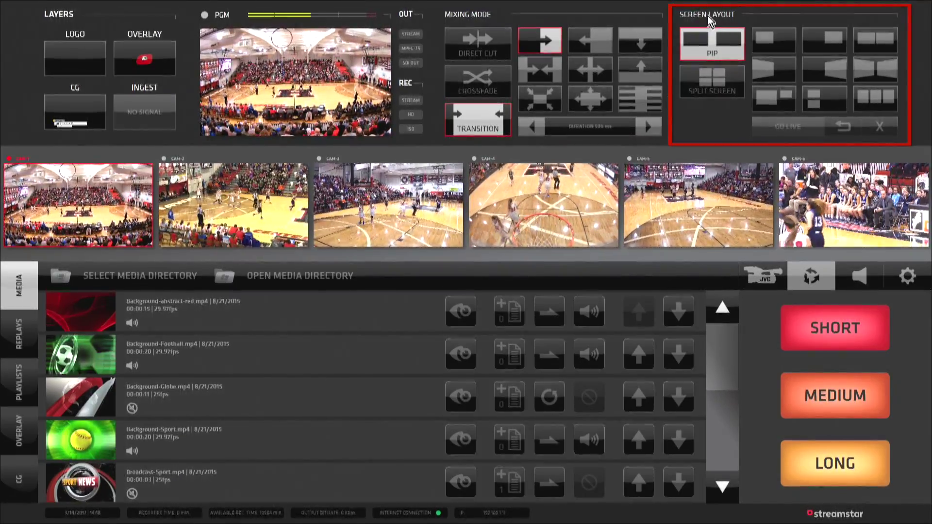
- Go live with the side-by-side PIP layout: CAM-6 in A, CAM-2 in B, media in C
click(730, 83)
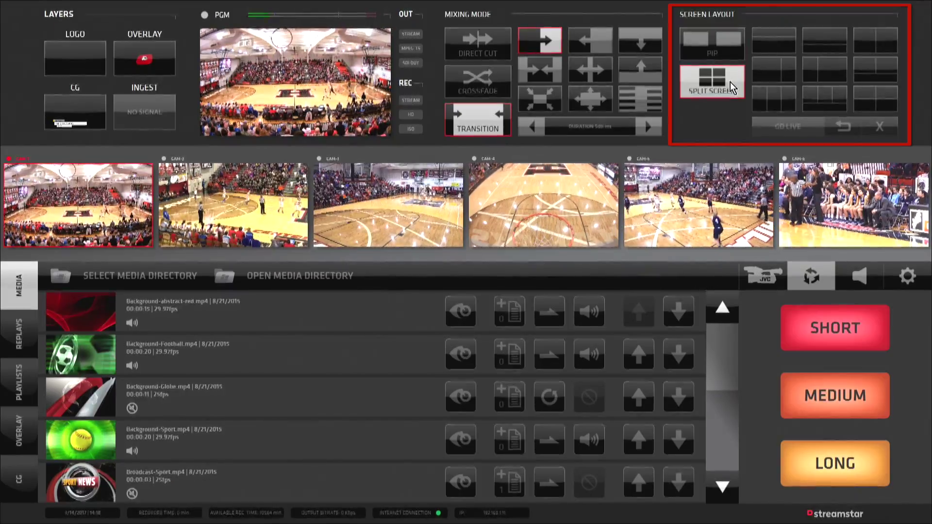
click(712, 44)
click(874, 44)
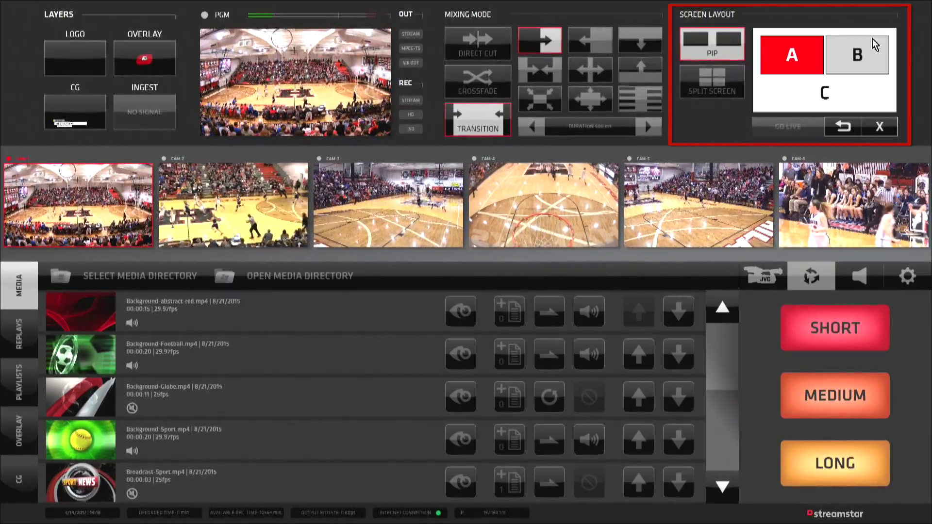
click(854, 204)
click(233, 204)
click(81, 397)
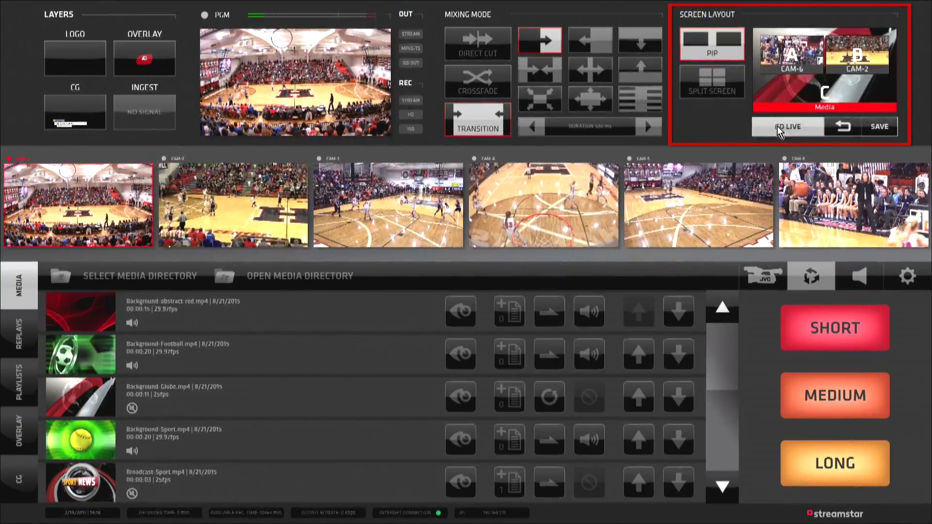
click(776, 126)
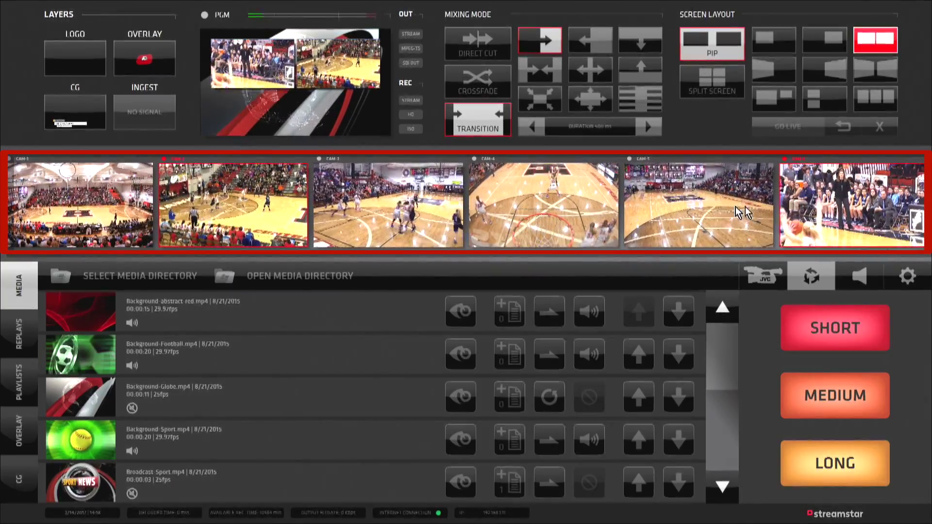
- Cut program to CAM-1 and CAM-4, then crossfade to CAM-3 and back to CAM-1
click(52, 214)
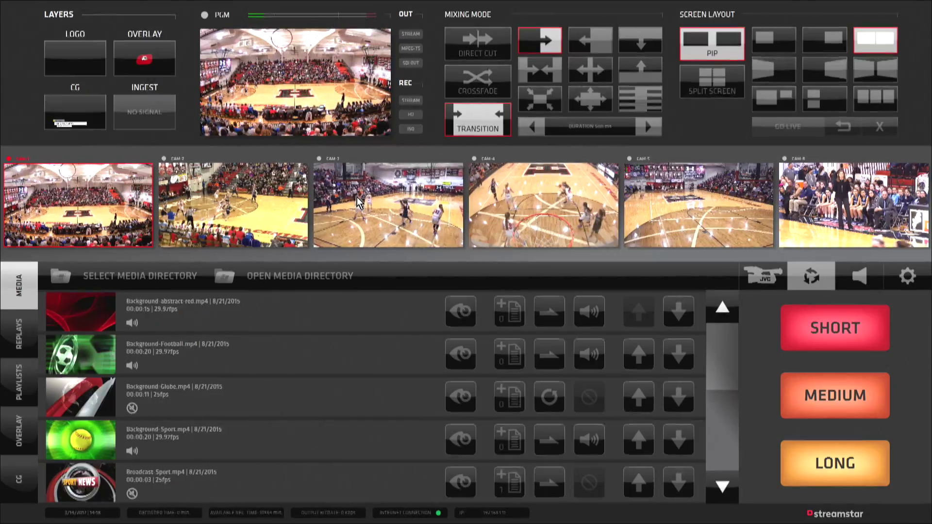
click(528, 199)
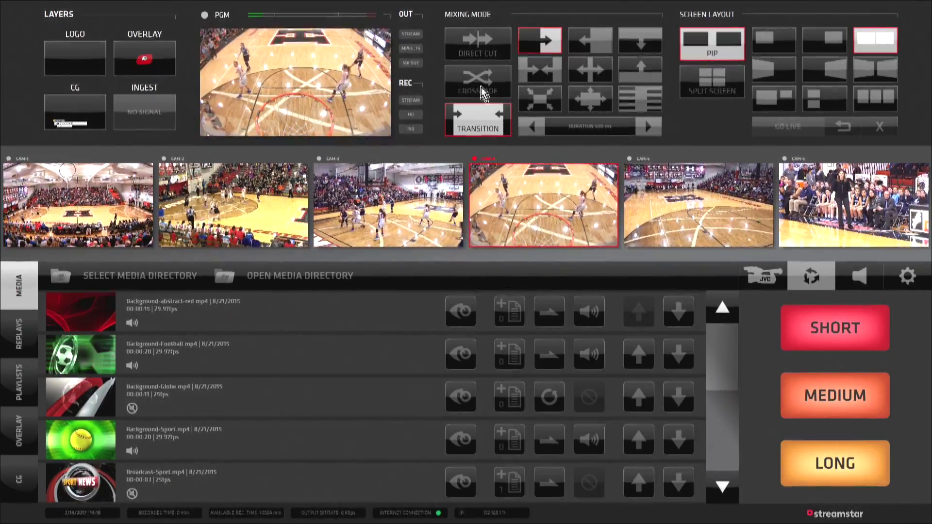
click(480, 85)
click(400, 185)
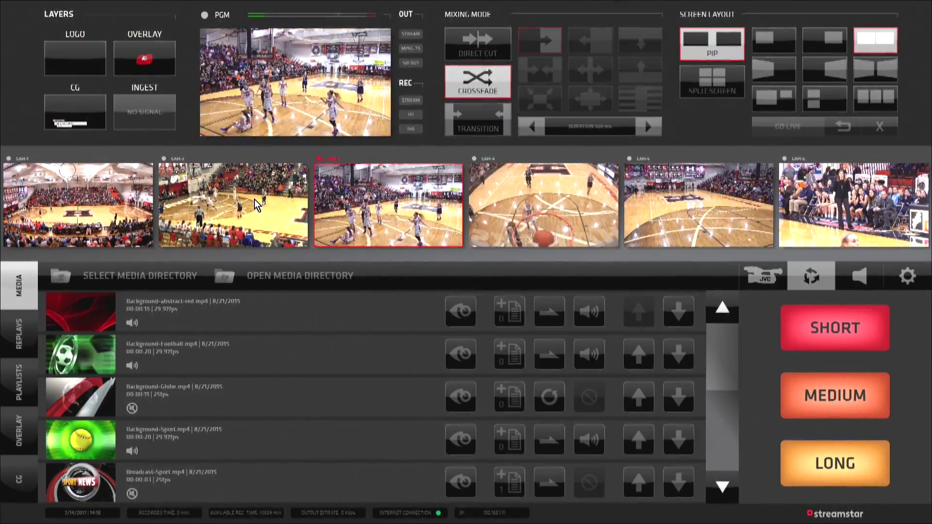
click(72, 205)
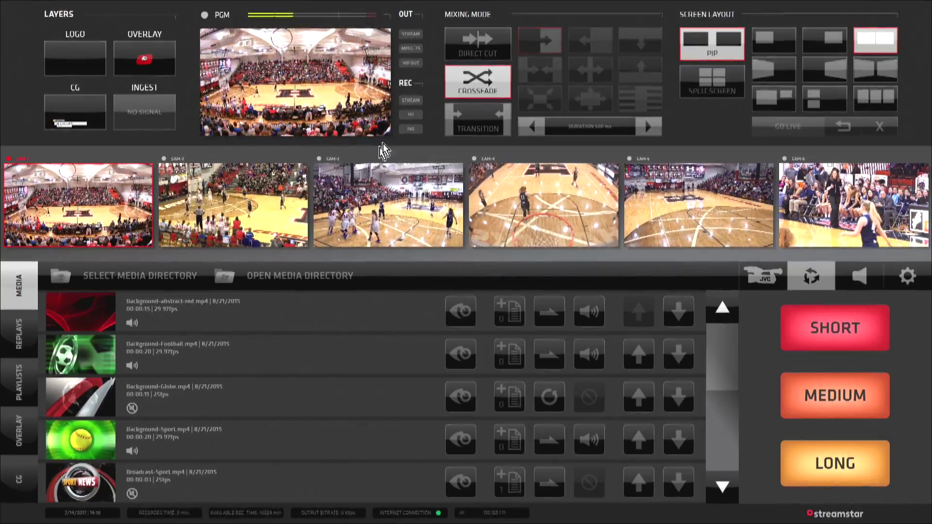
- With Direct Cut mixing, cut program to CAM-4, CAM-3, then back to CAM-1
click(465, 48)
click(533, 185)
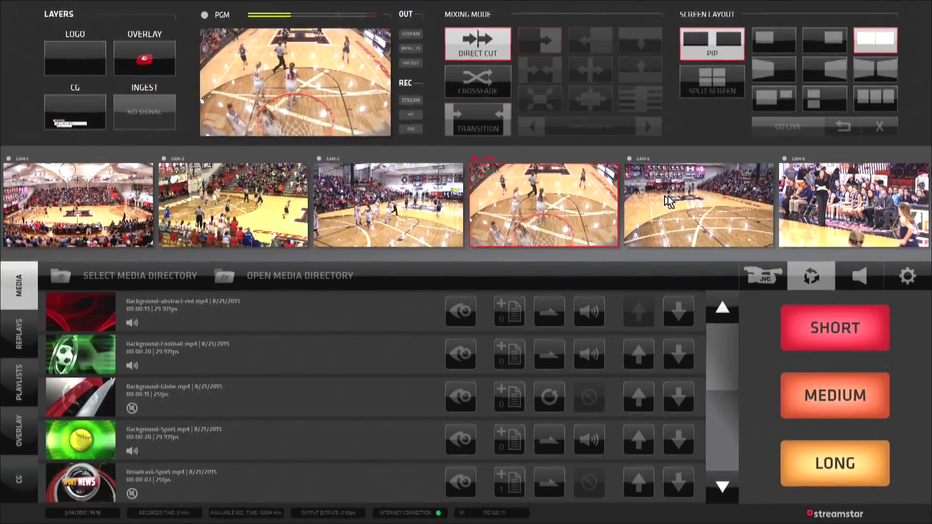
click(388, 204)
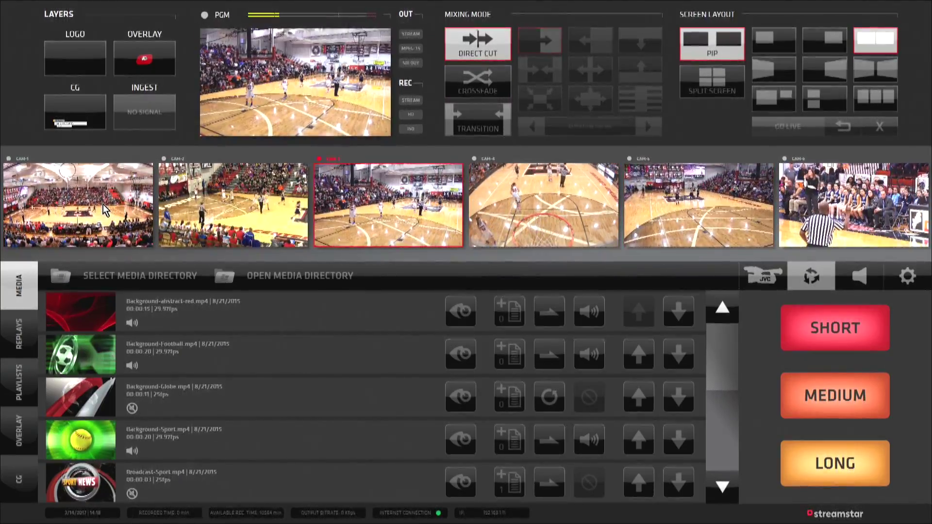
click(103, 204)
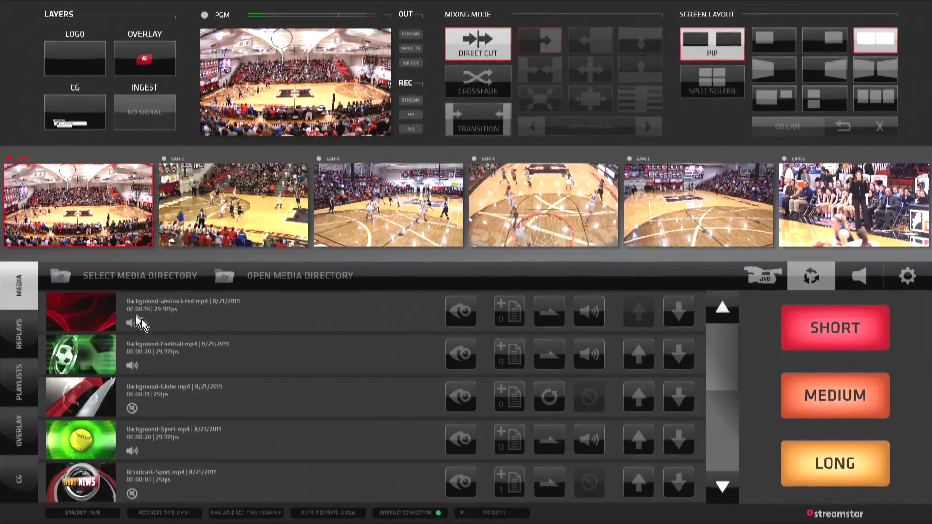
- Play the Broadcast-Sport clip, then expand the Break 1 playlist and preview Broadcast-Sport.mp4
scroll(138, 322, down, 2)
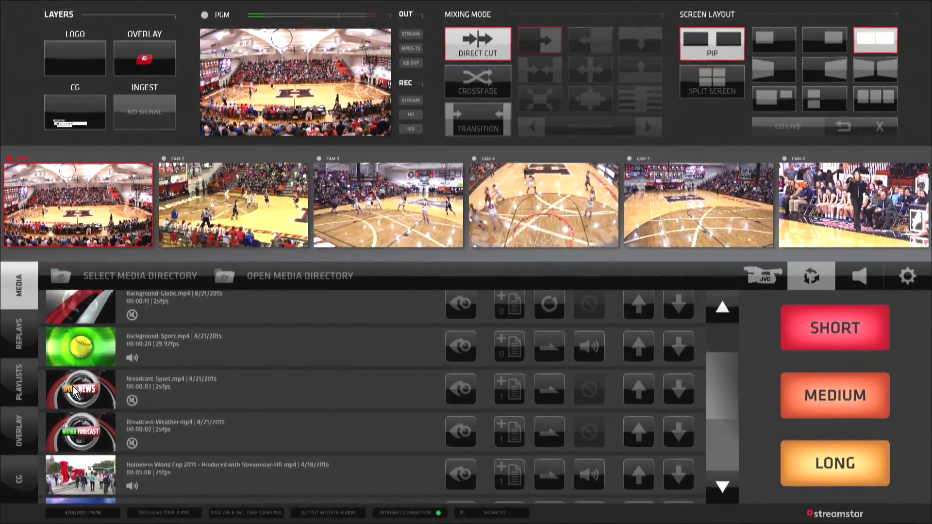
click(74, 392)
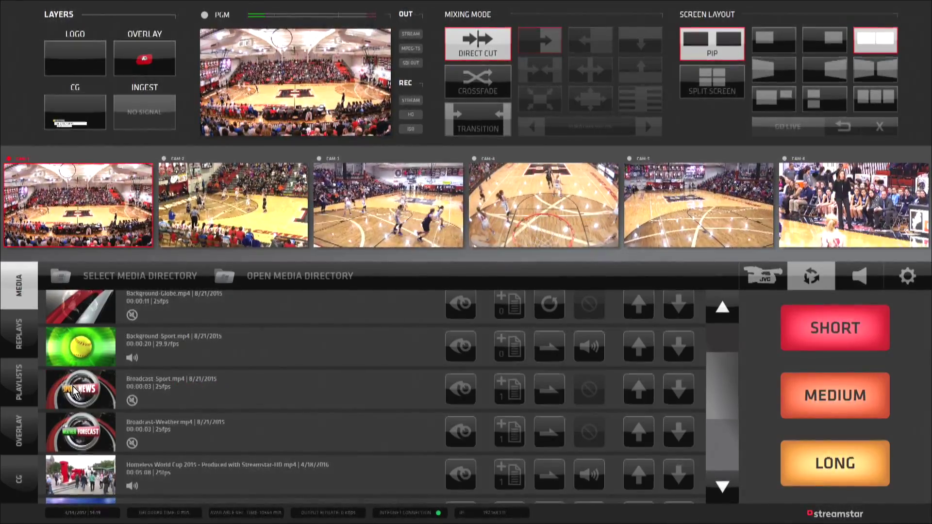
click(22, 386)
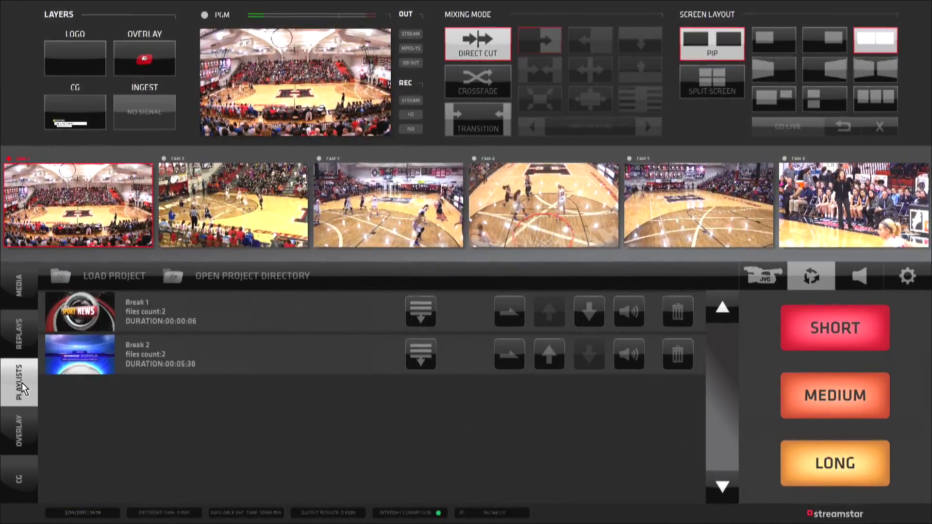
click(421, 315)
click(460, 357)
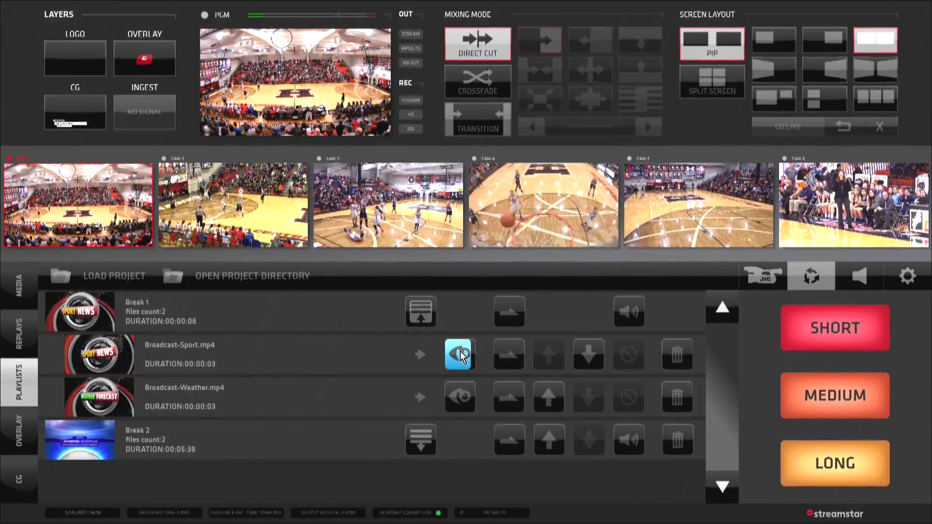
- Create a short replay in the Replays tab and air its camera 2 angle
click(15, 348)
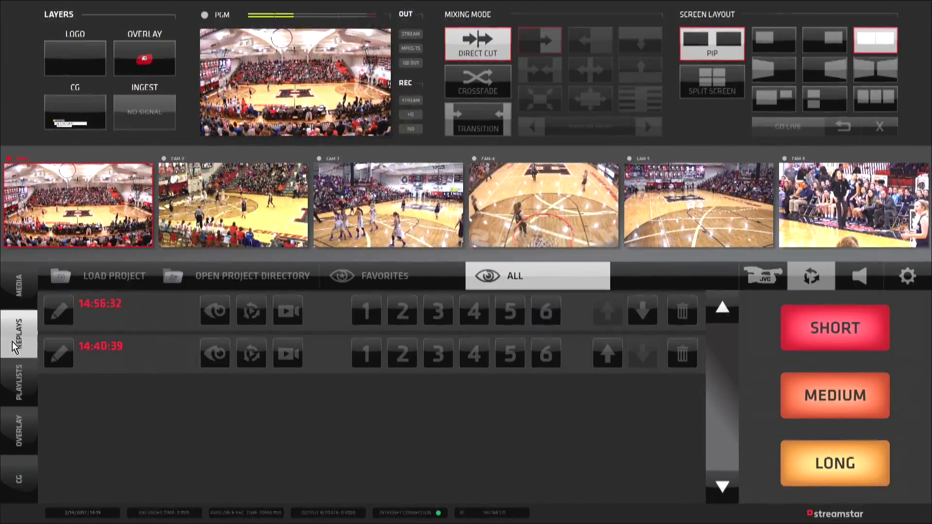
click(834, 321)
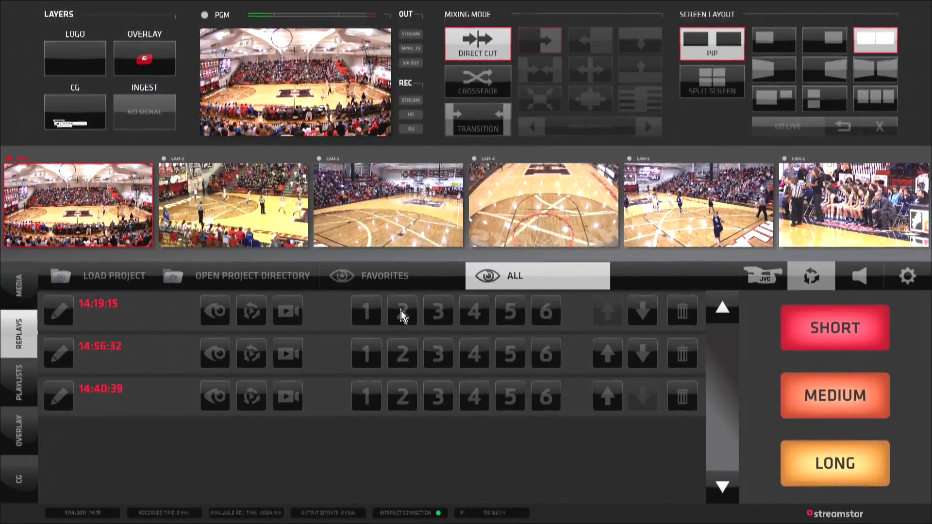
click(401, 312)
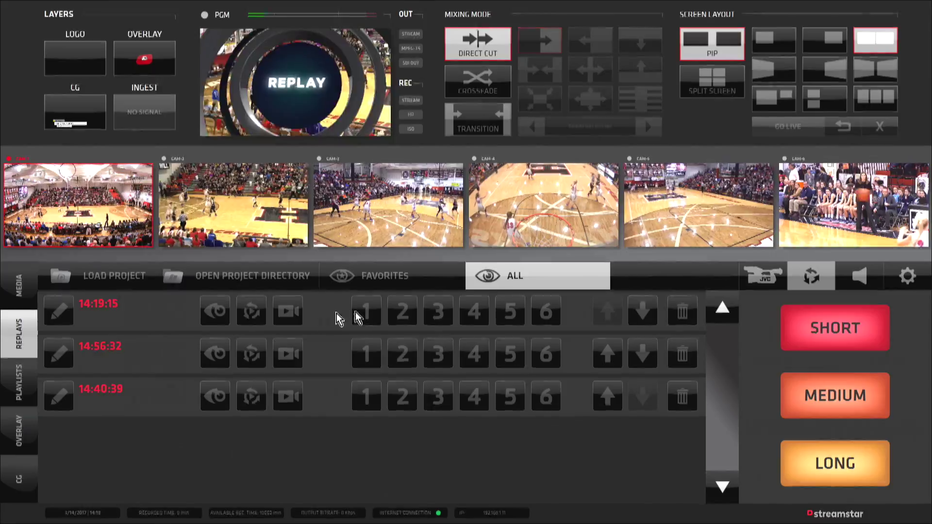
- Expand the 14:19:15 replay and mark the CAM 3 angle as a favourite
click(212, 313)
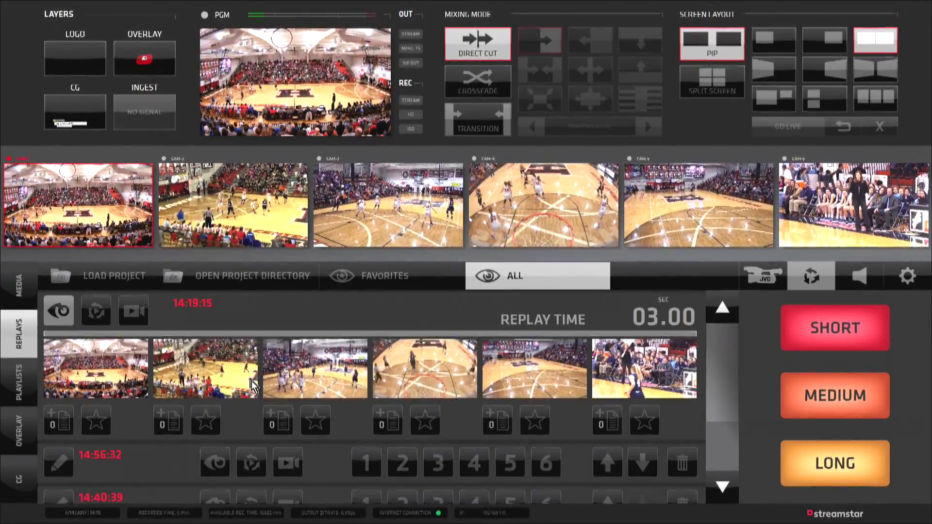
click(314, 419)
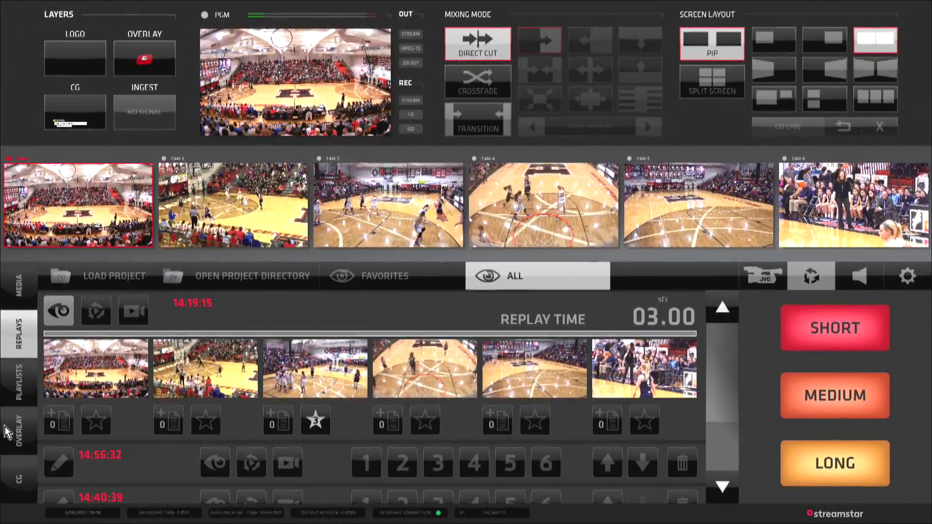
click(19, 430)
- Load STREAMSTAR_website into the first overlay slot and take it live on the OVERLAY layer
click(314, 328)
scroll(312, 361, down, 2)
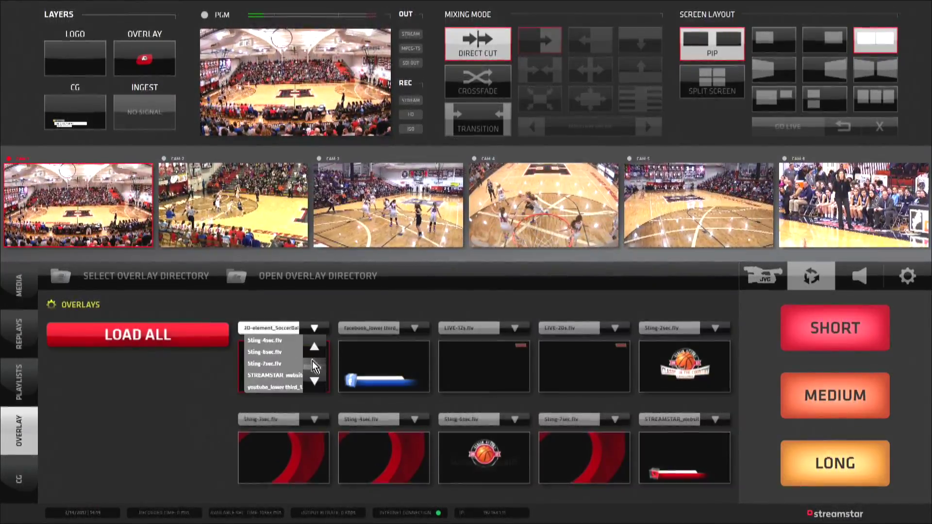
click(285, 373)
drag(285, 373, 148, 75)
click(141, 59)
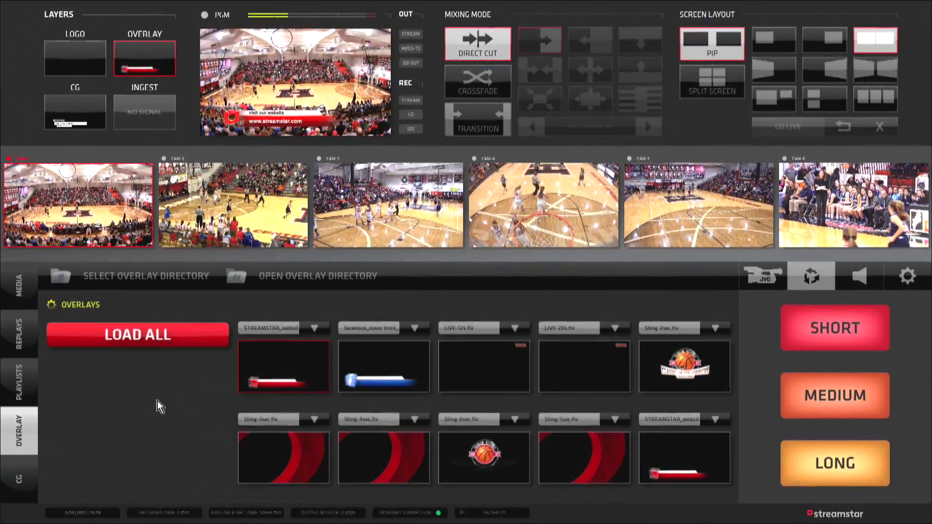
click(34, 470)
- In the first CG title, replace the TEXT 3 line 'BELLO 18' with 'Hello'
click(449, 307)
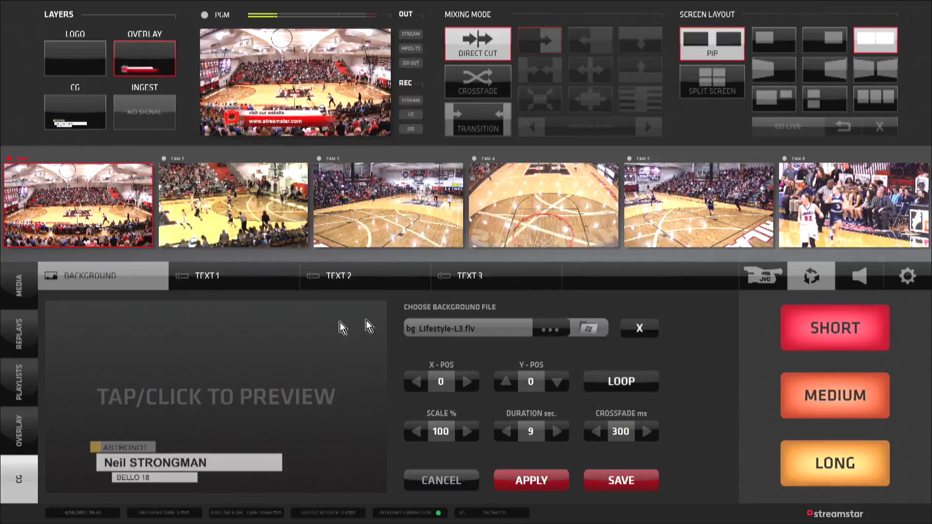
click(232, 275)
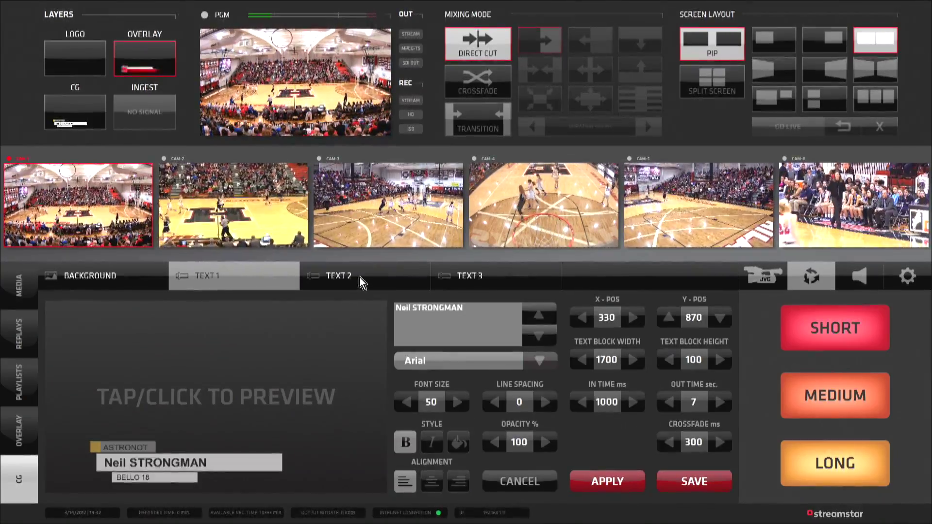
click(360, 275)
click(487, 277)
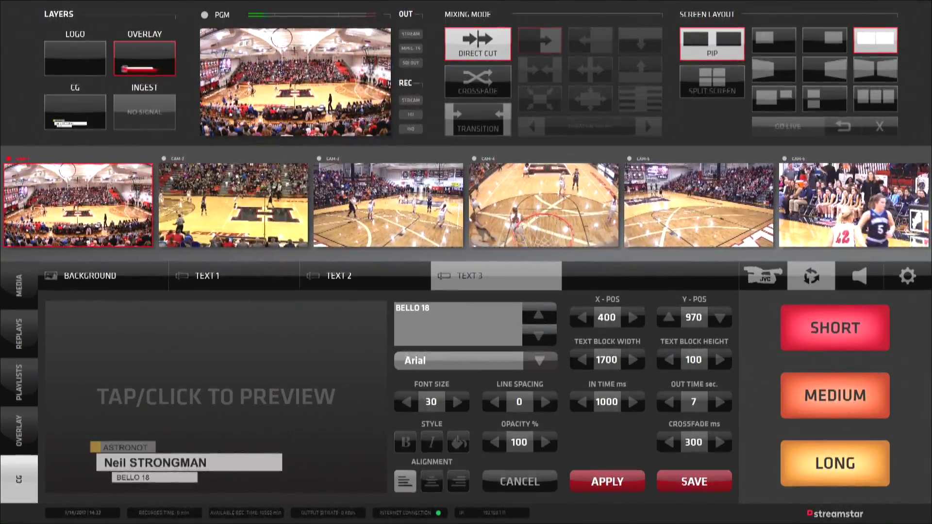
key(BackSpace)
text(Hello)
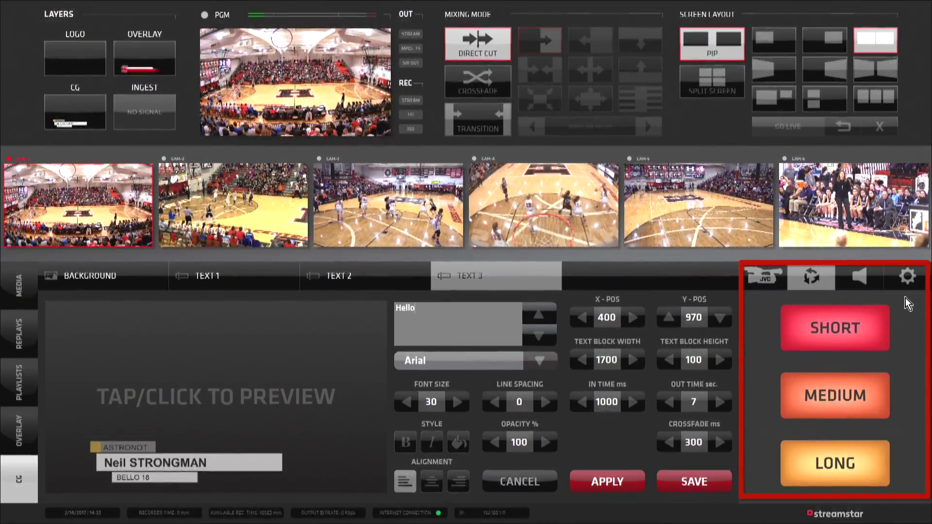
- Check camera 1's exposure, zoom/focus and PTZ pages, switch control to CAM 6, then show the audio mixer
click(766, 279)
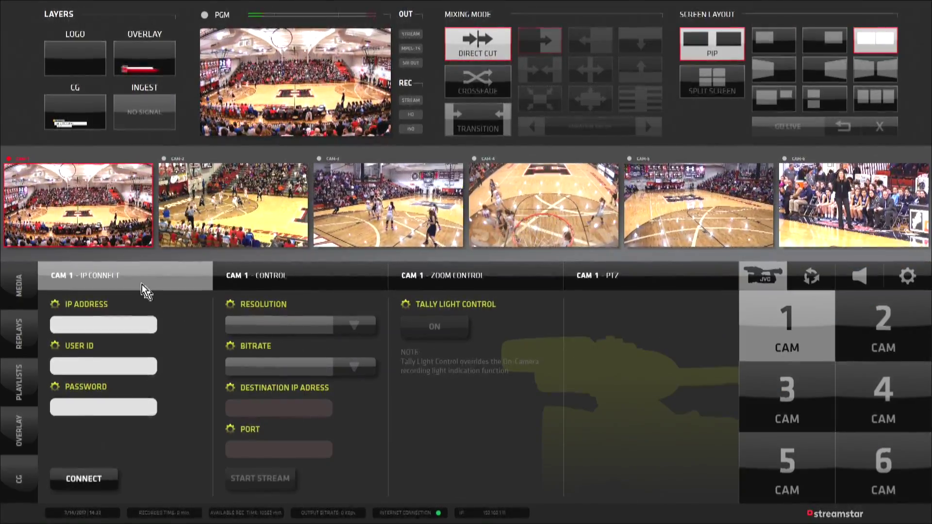
click(313, 281)
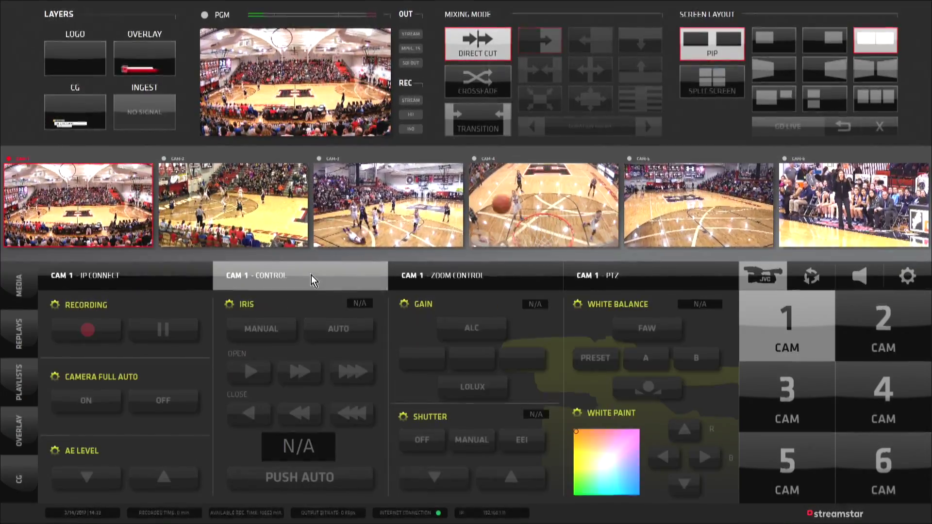
click(513, 278)
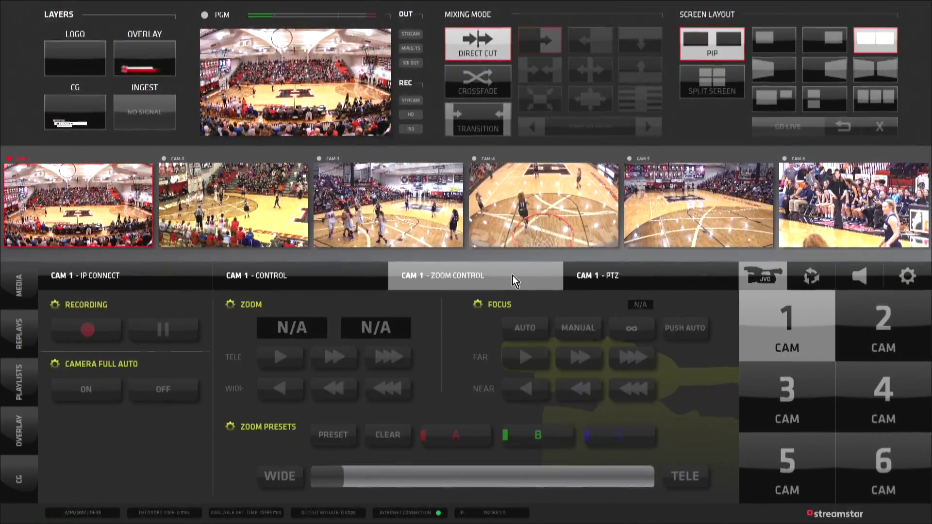
click(644, 282)
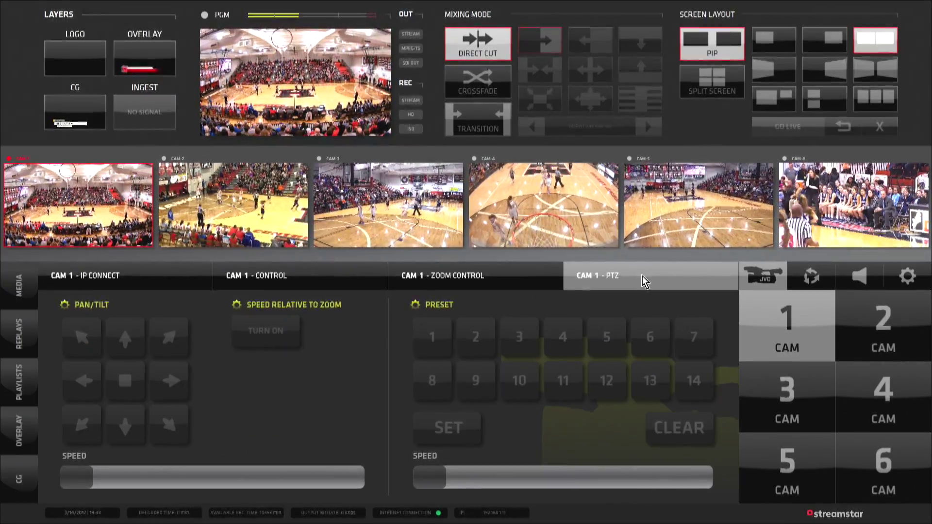
click(884, 459)
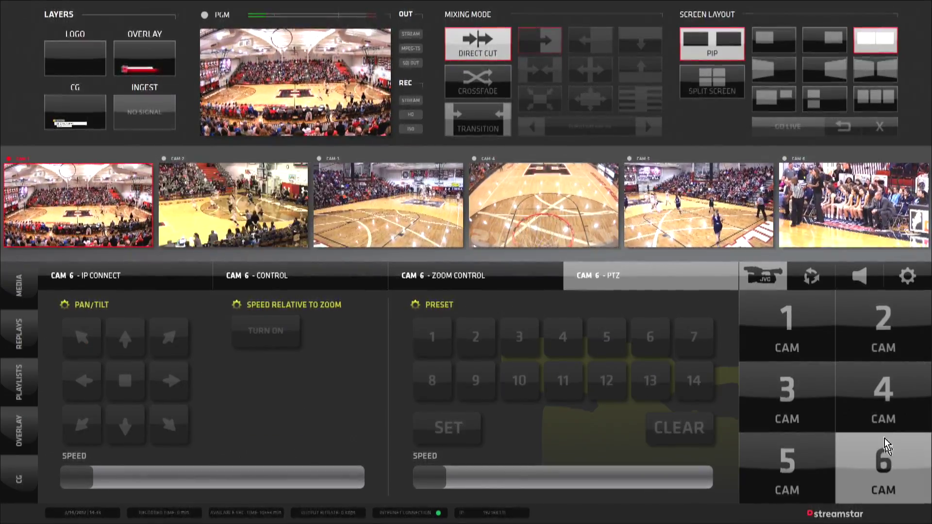
click(862, 278)
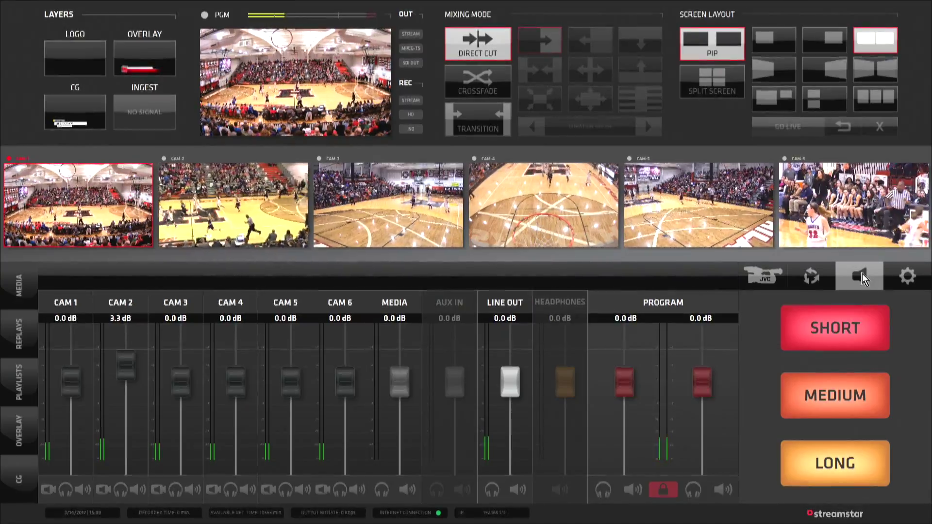
- Lower the CAM 2 fader to -19.6 dB and mute the CAM 4 and CAM 6 channels
drag(126, 370, 127, 441)
click(248, 489)
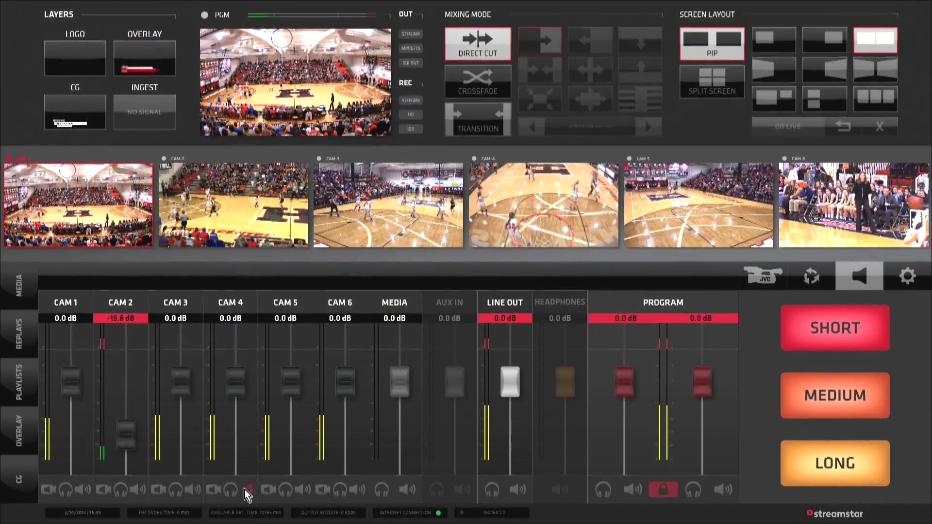
click(357, 489)
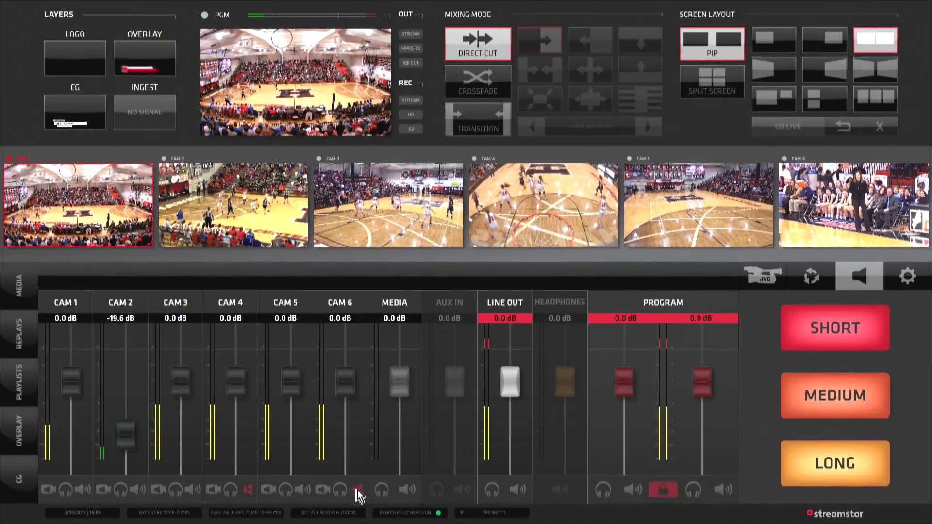
click(906, 276)
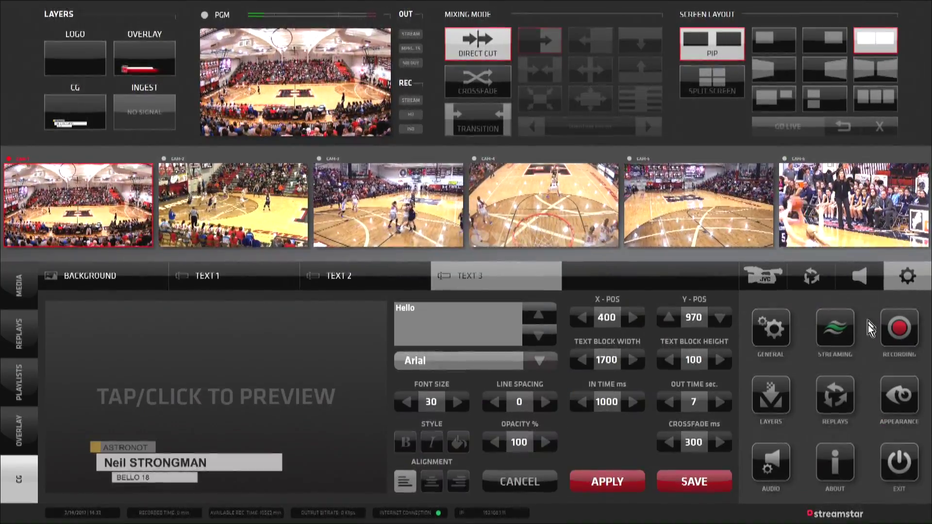
- Review the recording and ISO recording settings, and set the streaming platform to JVC VideoCloud
click(900, 329)
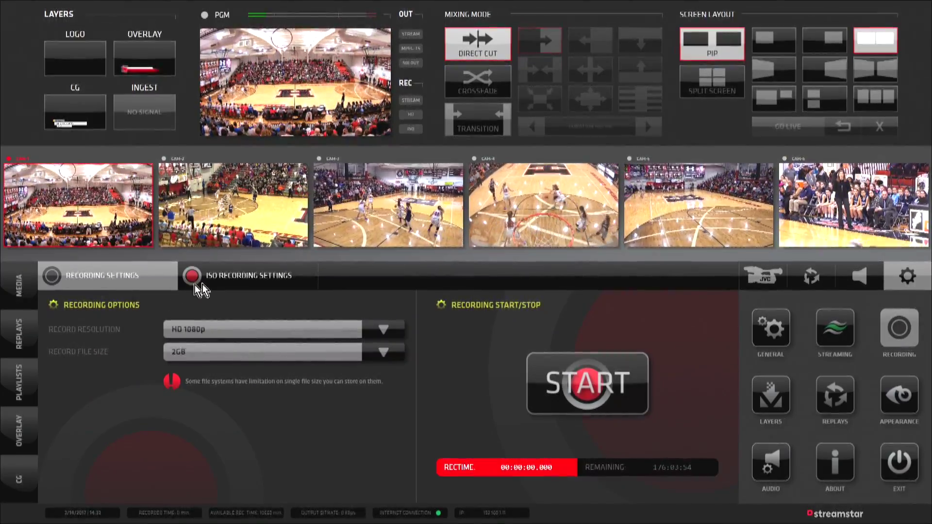
click(227, 275)
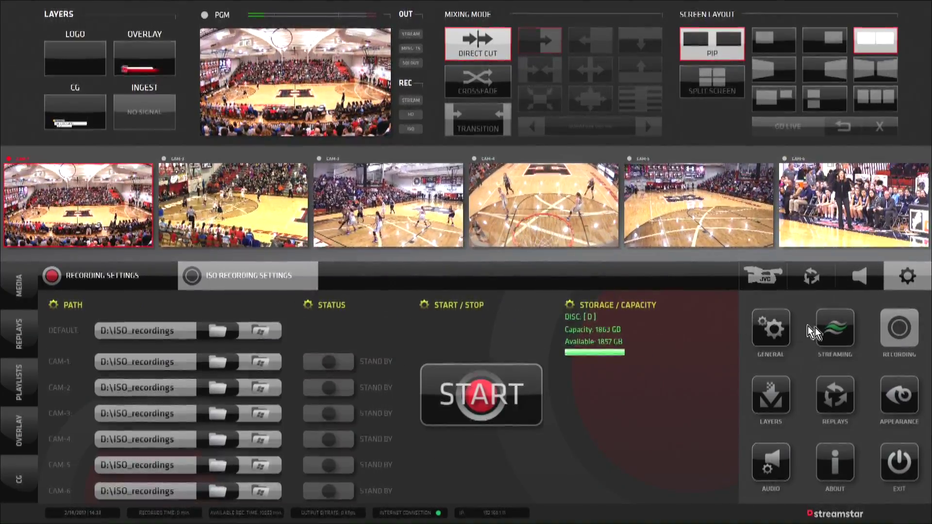
click(837, 332)
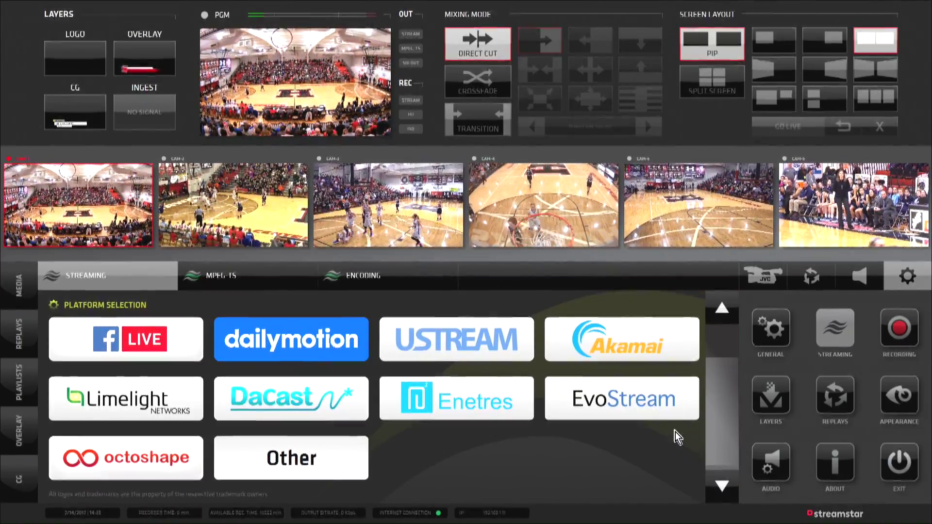
click(721, 309)
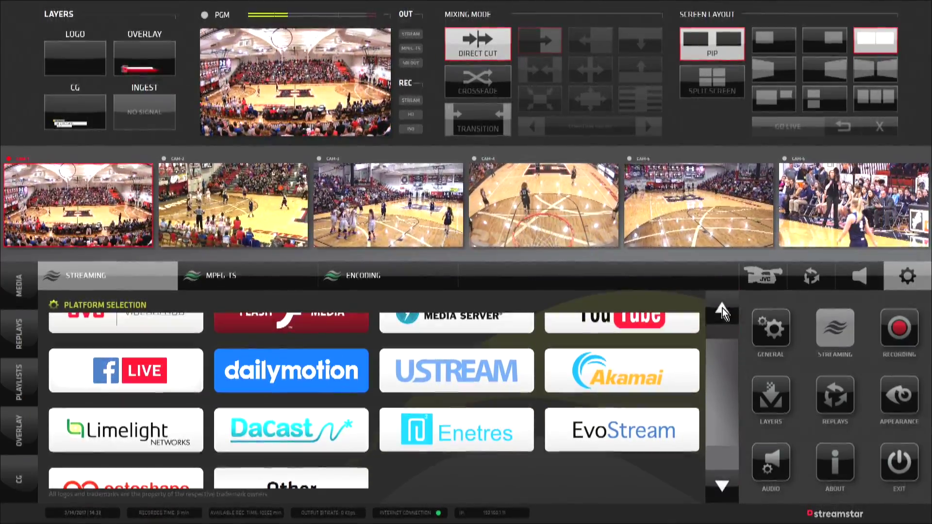
click(136, 344)
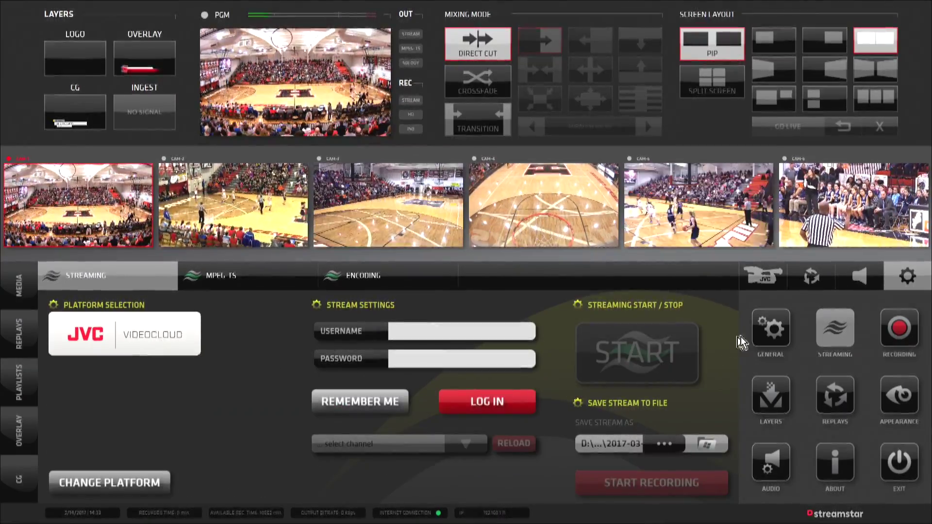
- Turn the SDI output on in General settings and check camera inputs 1–6 on SDI
click(772, 333)
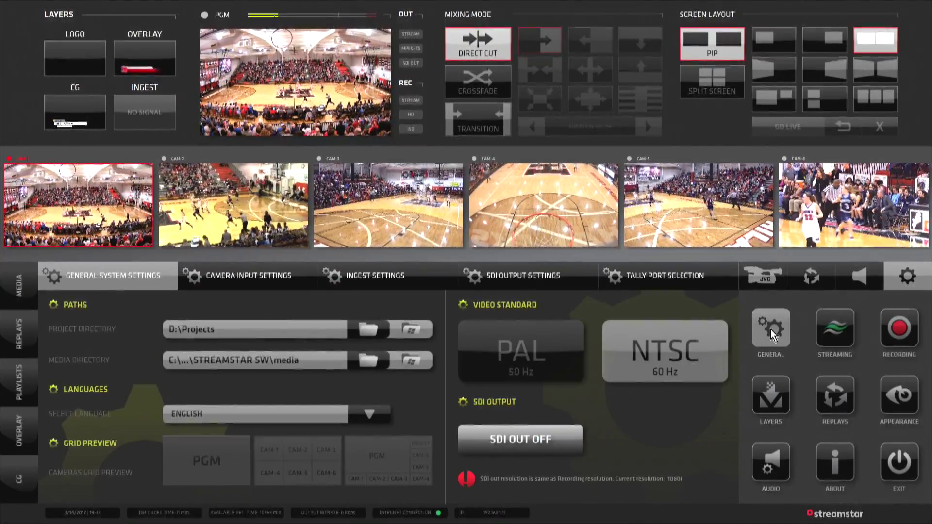
click(517, 437)
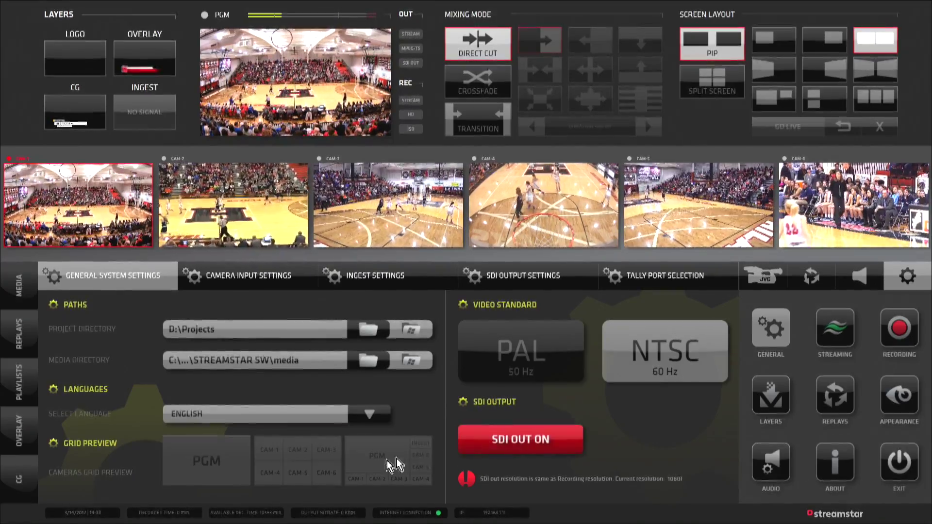
click(237, 277)
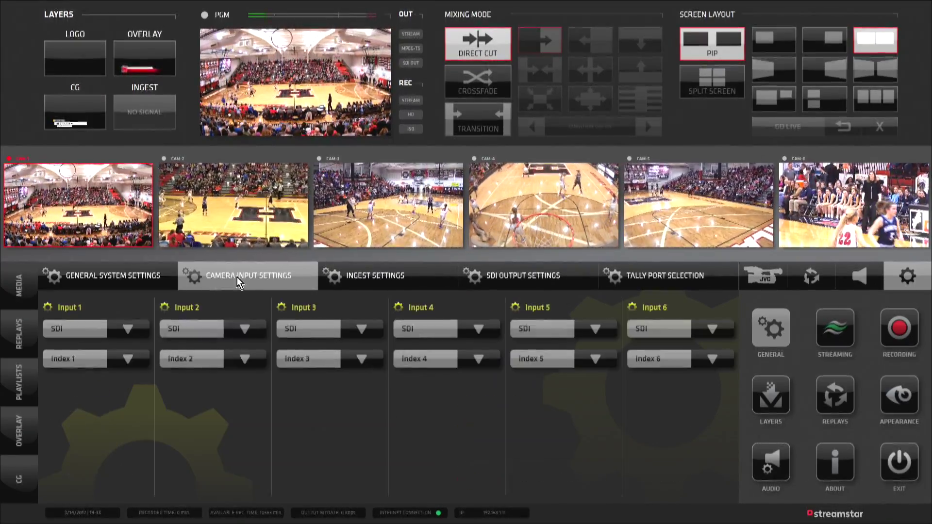